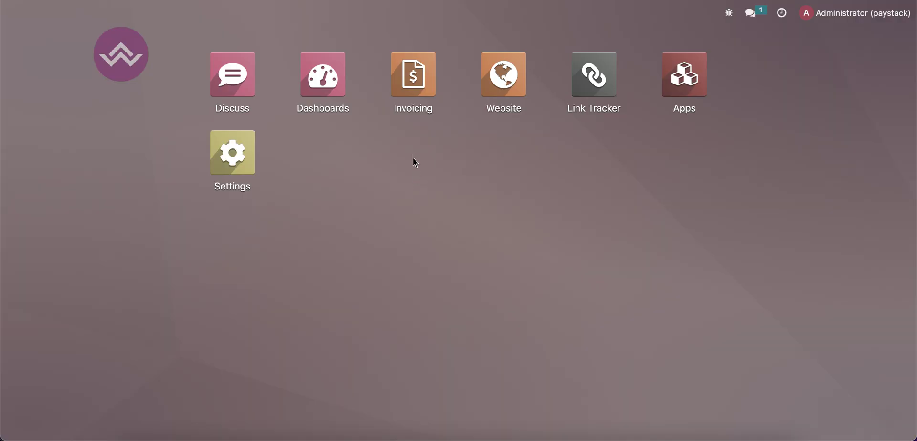
- Open the Paystack provider from the Website app's Payment Providers list
left_click(506, 78)
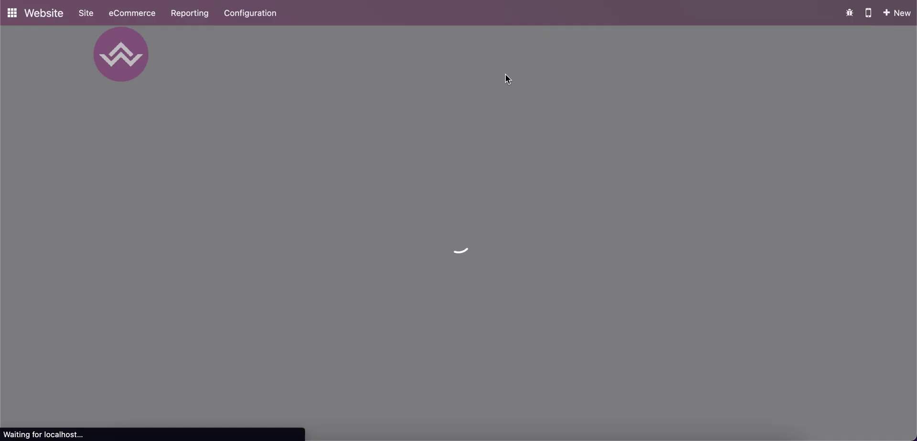
left_click(250, 13)
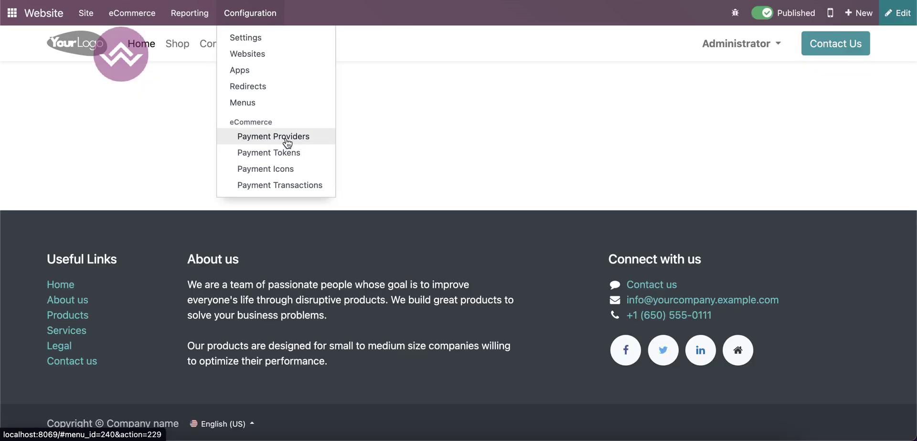
left_click(287, 139)
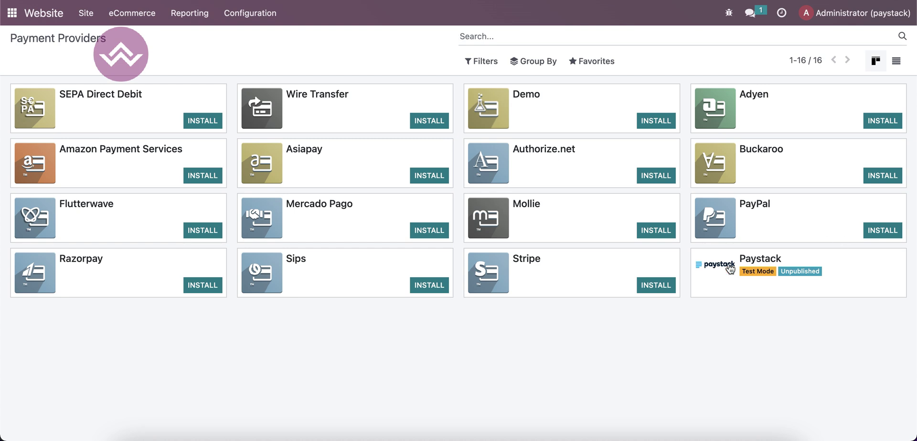
left_click(842, 268)
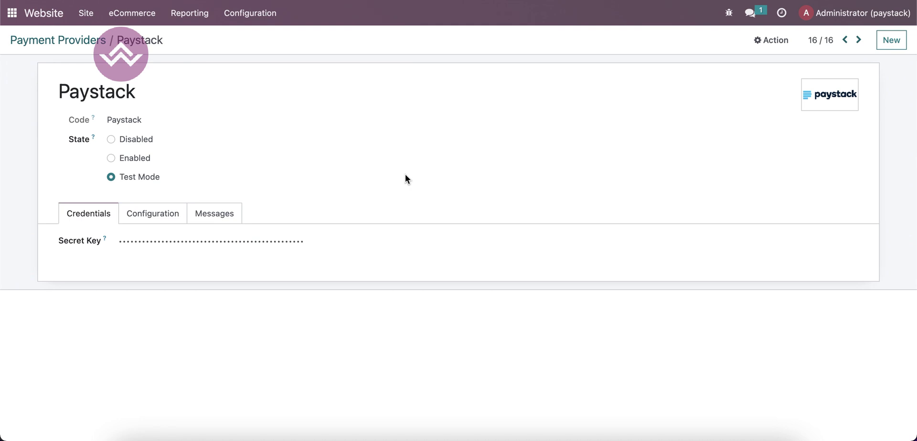
- Change Paystack's state from Test Mode to Enabled, leaving the stored secret key unchanged
double_click(178, 243)
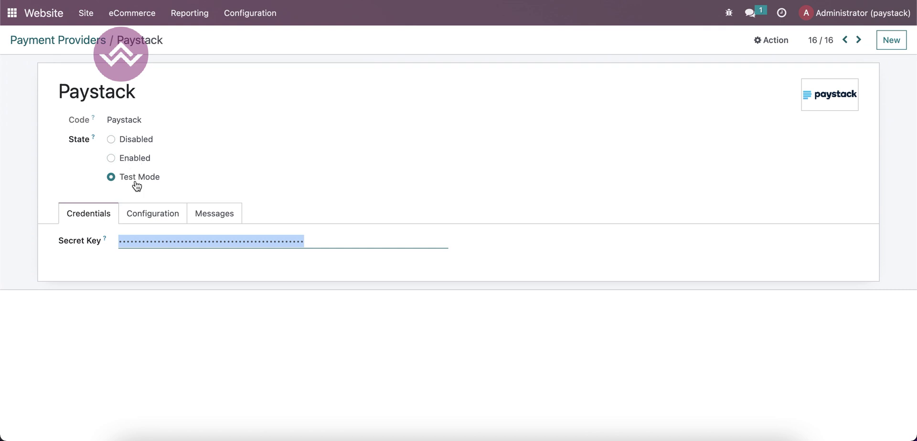
left_click(110, 159)
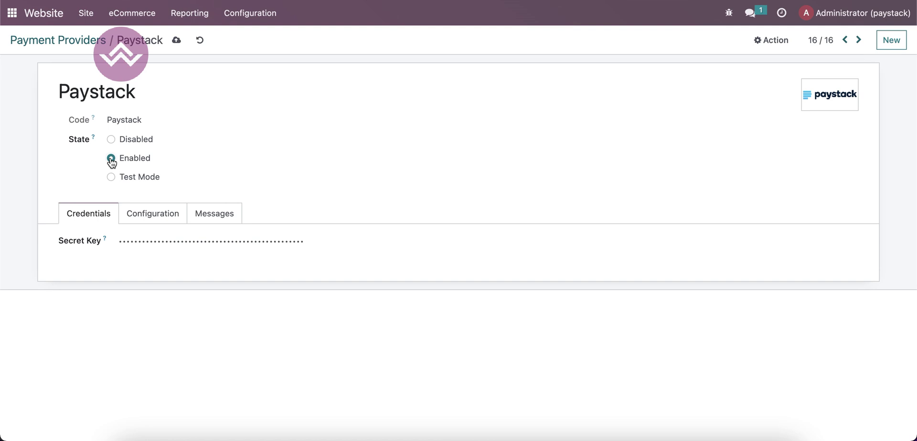
left_click(111, 178)
left_click(172, 242)
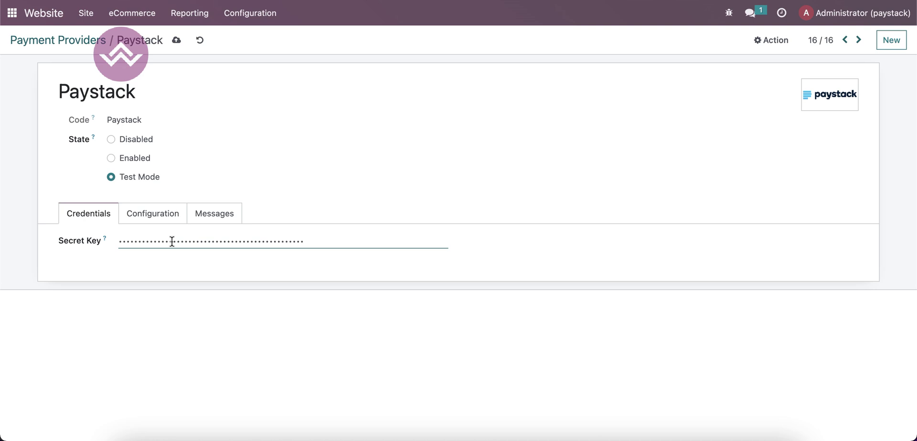
double_click(172, 241)
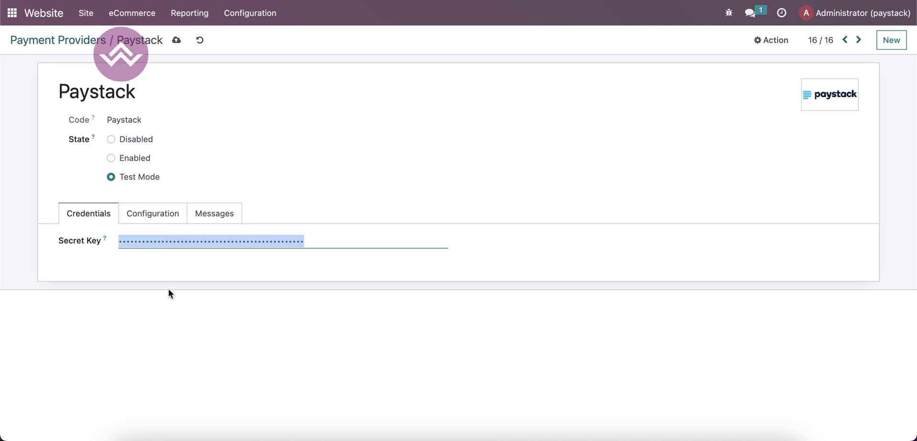
left_click(150, 163)
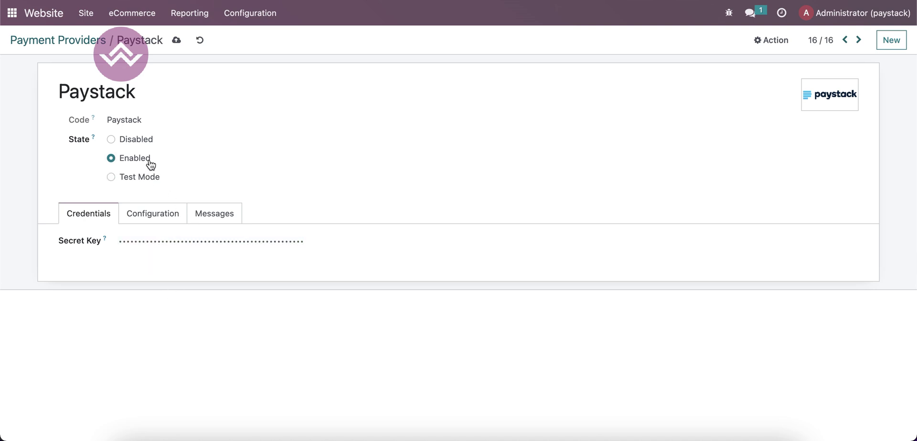
double_click(185, 238)
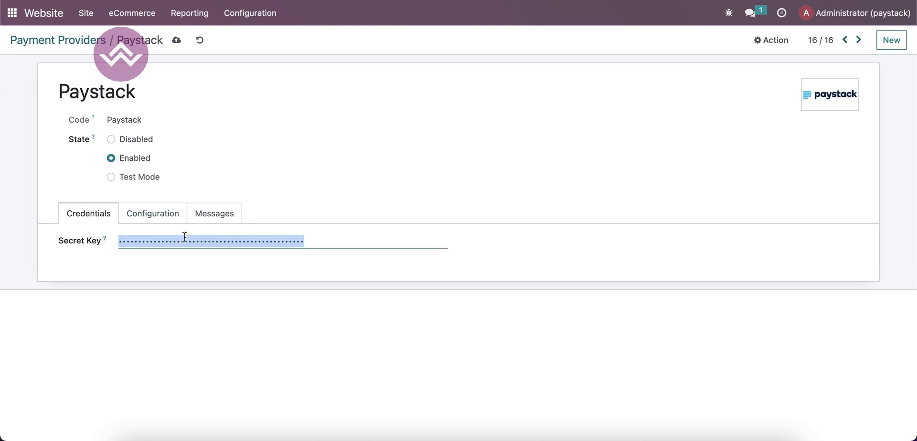
left_click(169, 270)
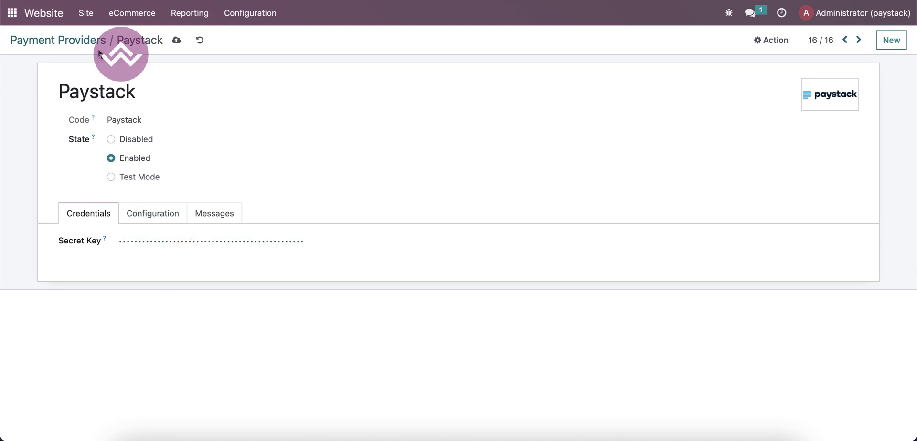
left_click(172, 216)
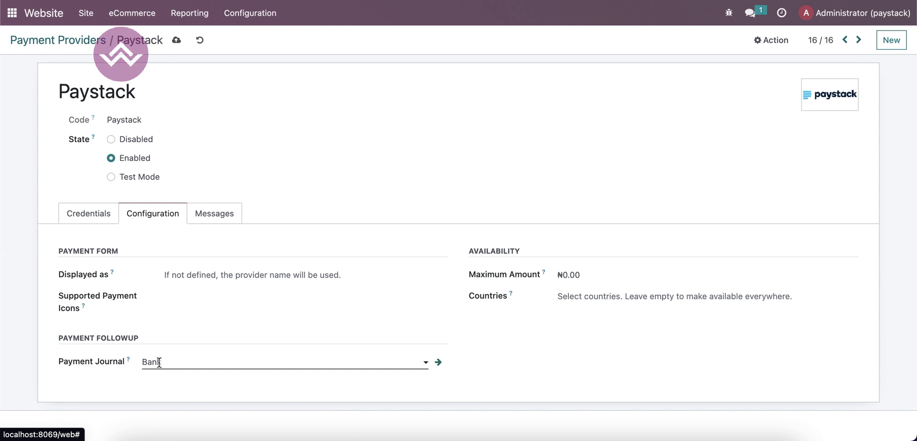
- Review Paystack's Messages, Credentials and Configuration tabs, then open the eCommerce Products list
left_click(213, 220)
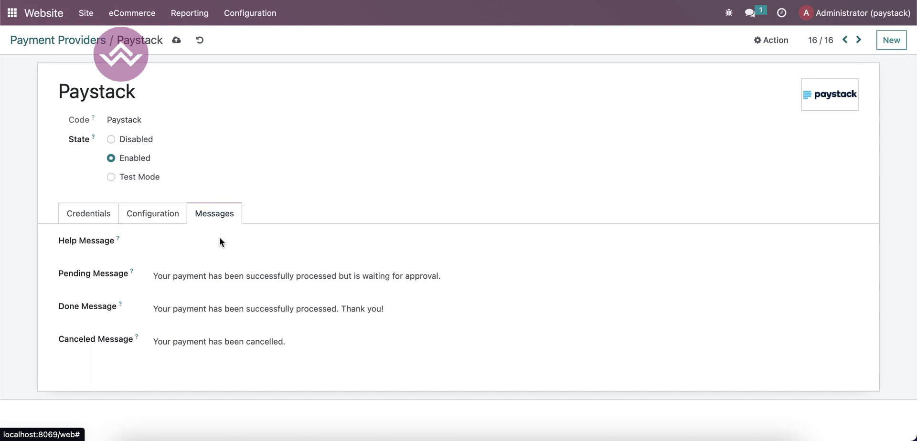
left_click(142, 218)
left_click(103, 221)
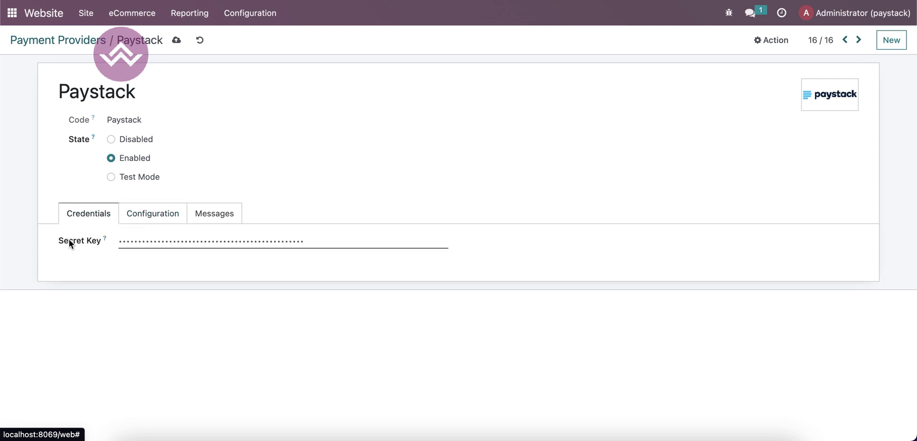
left_click(154, 213)
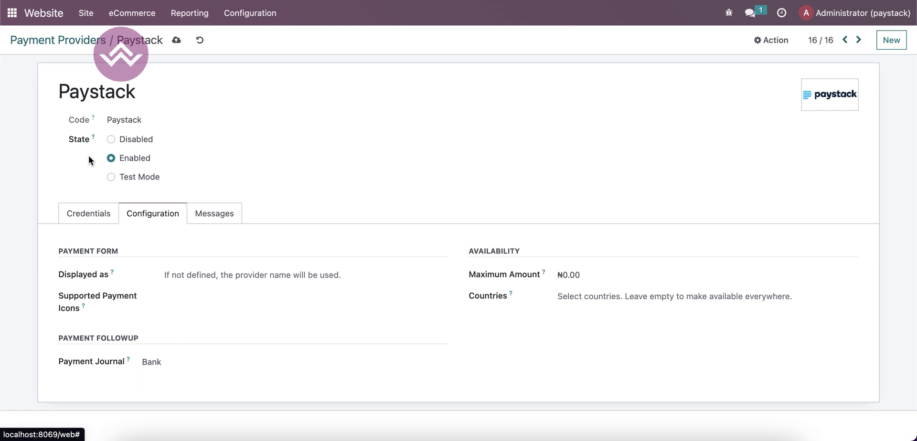
left_click(145, 17)
left_click(142, 135)
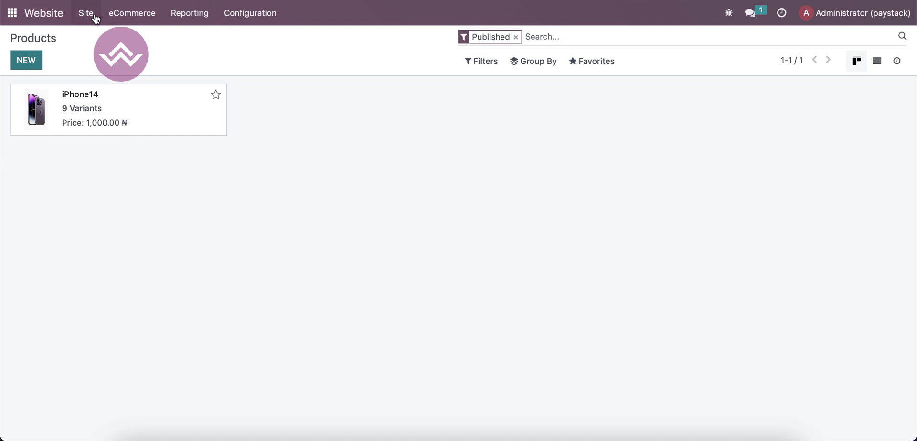
- Open the iPhone14 product record and go to its live website page
left_click(130, 15)
left_click(131, 15)
left_click(136, 110)
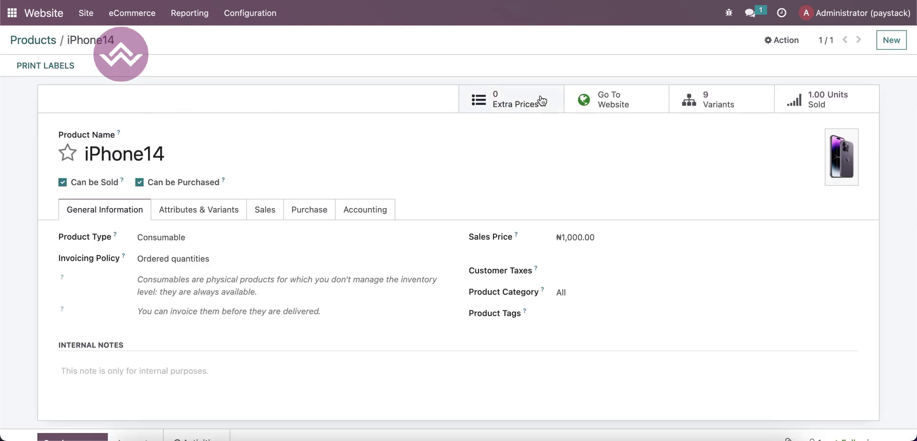
left_click(617, 96)
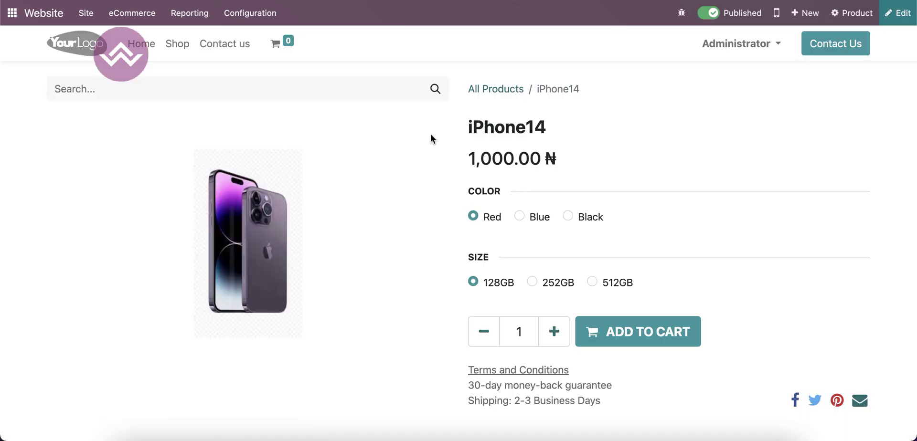
- Add the red 128GB iPhone14 to the cart, check out, and pay with Paystack
left_click(618, 329)
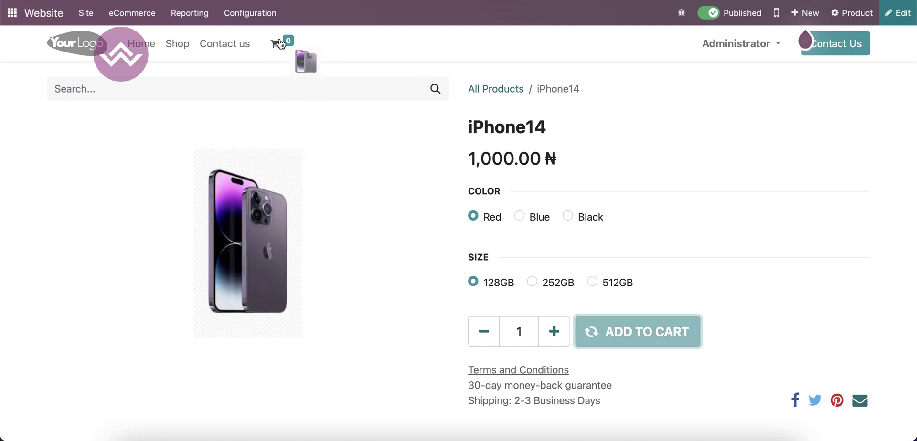
mouse_move(281, 44)
left_click(287, 243)
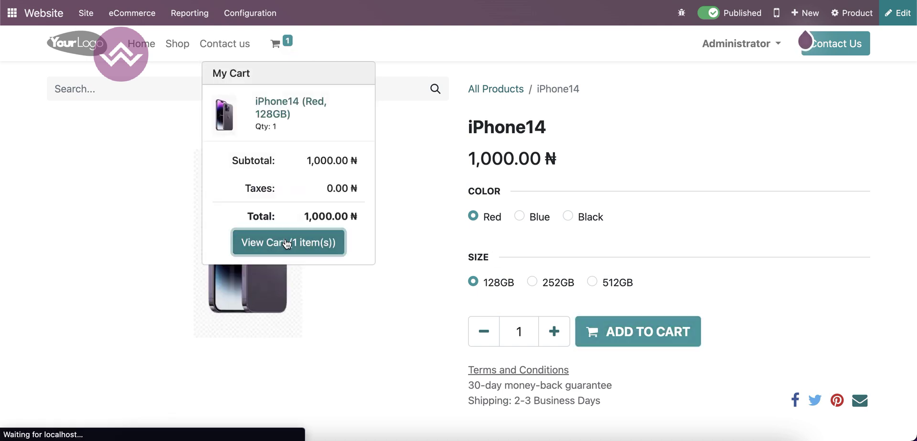
left_click(533, 232)
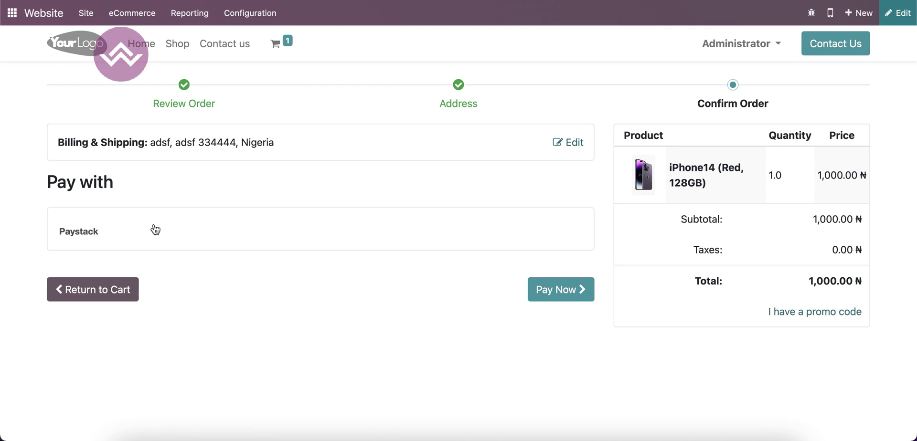
left_click(551, 297)
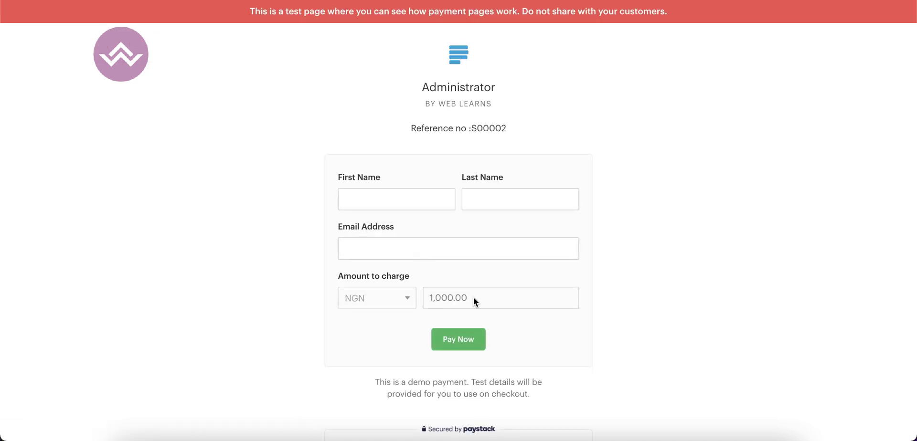
- Enter the payer's first name, last name and e-mail address on the Paystack form
left_click(396, 202)
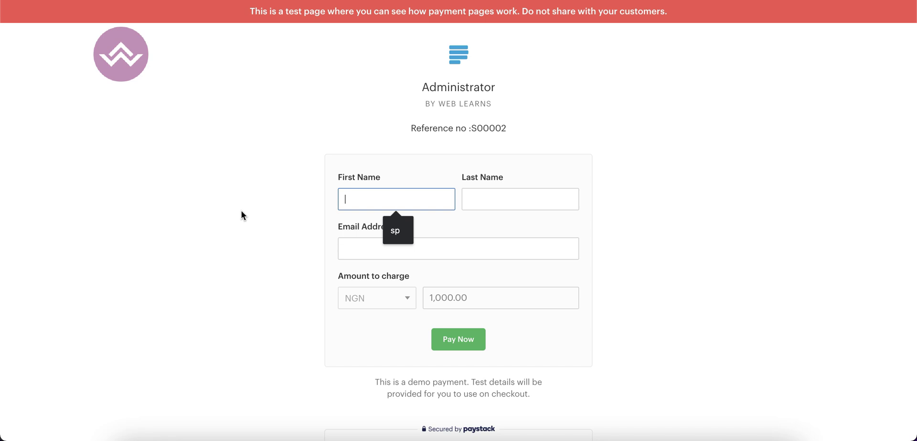
type("xyz")
key("Tab")
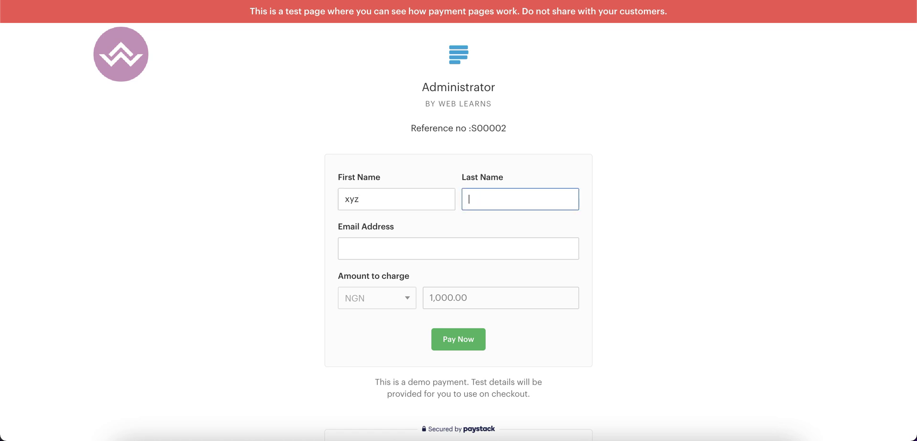
type("abc")
key("Tab")
type("a")
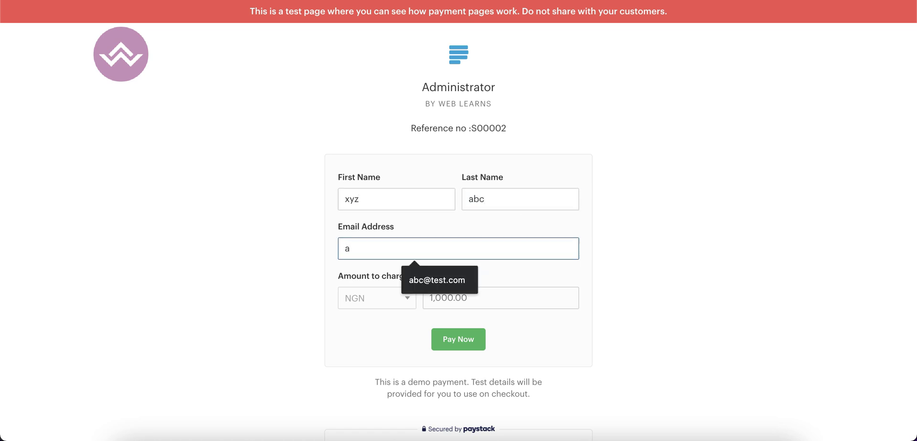
type("@gmail.com")
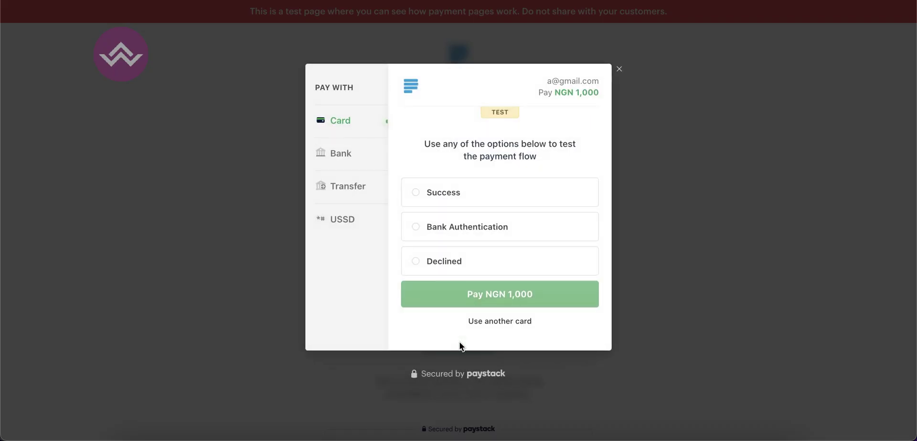
- Choose the Success test outcome and pay the NGN 1,000 charge
left_click(452, 200)
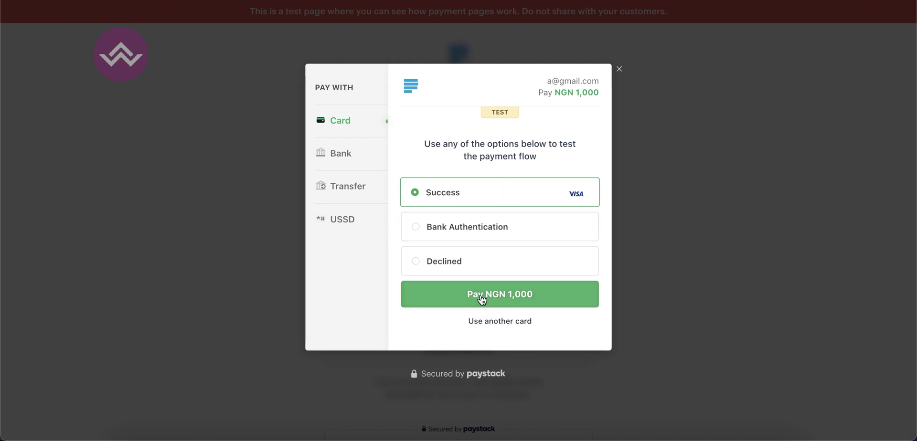
left_click(498, 296)
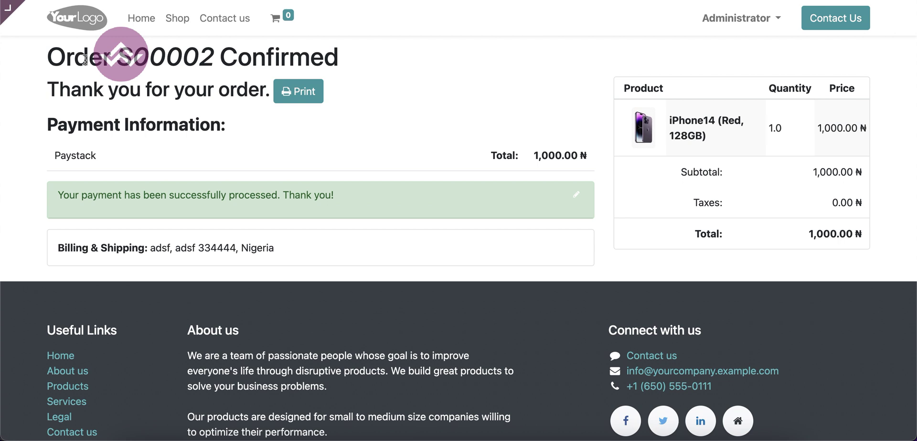
- Highlight the order S00002 confirmation heading, then clear the selection
left_click_drag(50, 59, 304, 58)
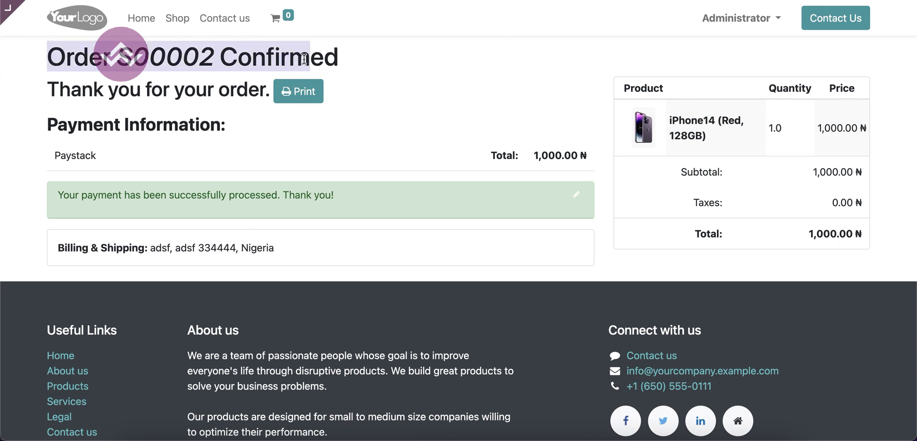
left_click(349, 157)
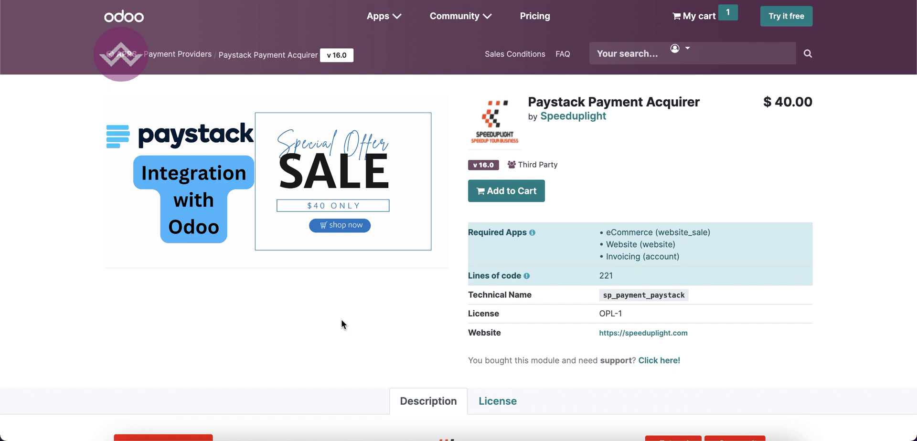
scroll(382, 296, "down", 10)
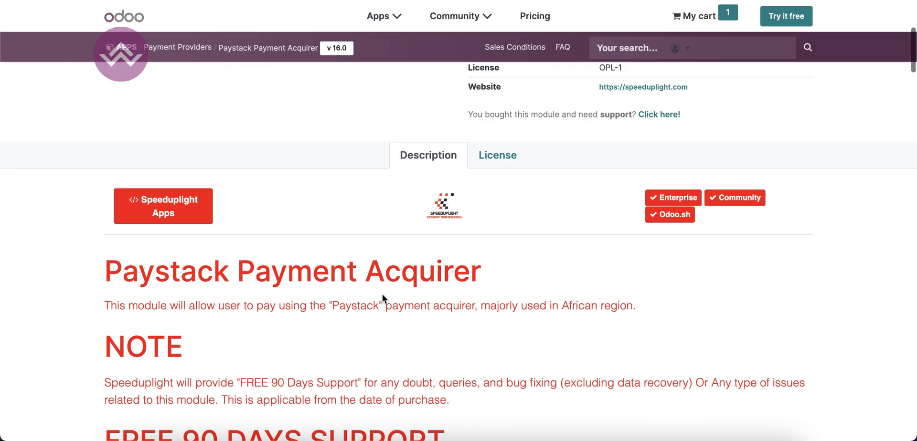
scroll(382, 296, "down", 15)
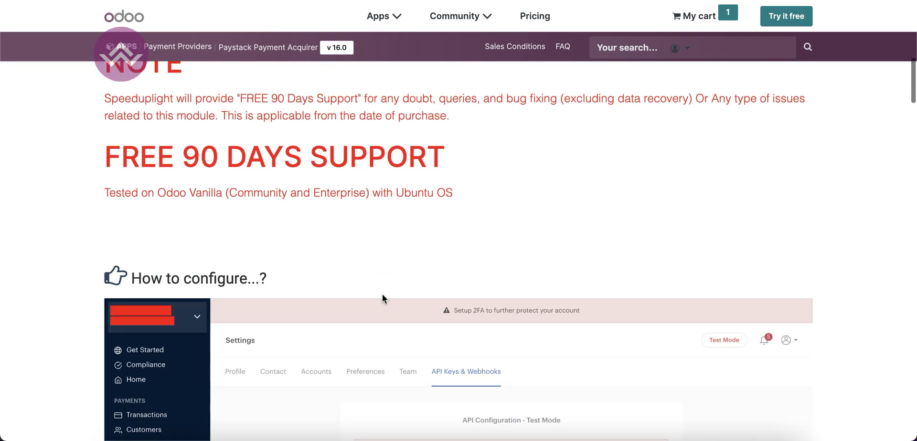
scroll(382, 293, "down", 20)
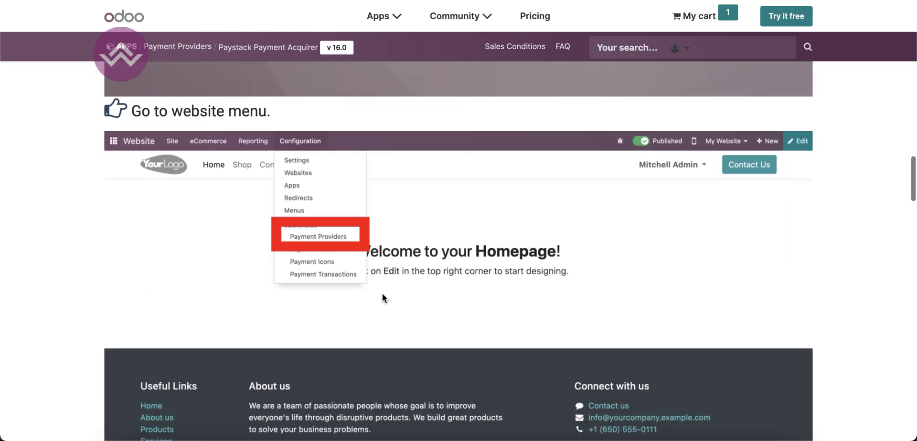
scroll(382, 293, "down", 20)
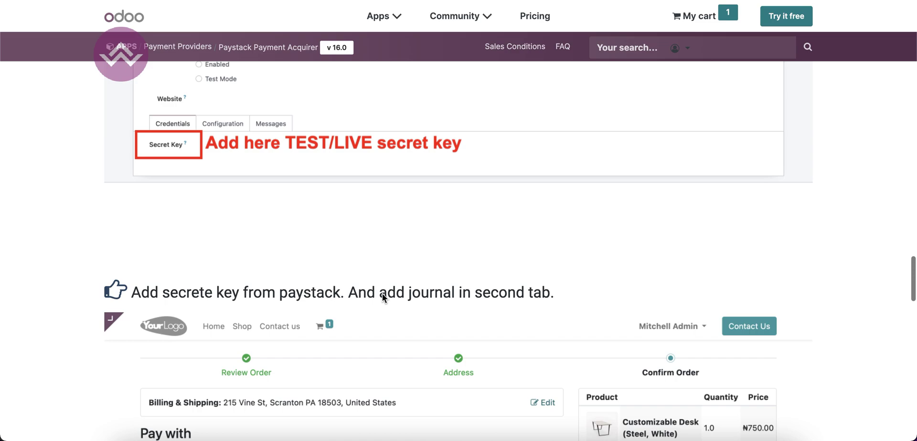
scroll(382, 294, "down", 10)
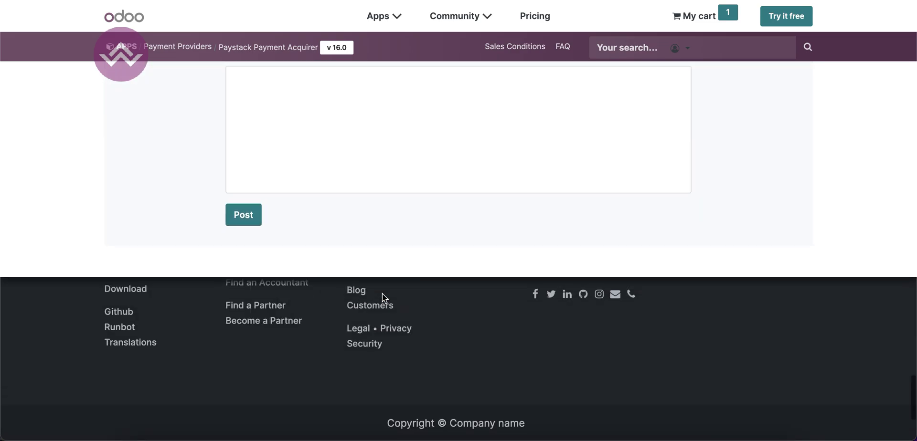
scroll(382, 294, "up", 20)
scroll(382, 294, "up", 20)
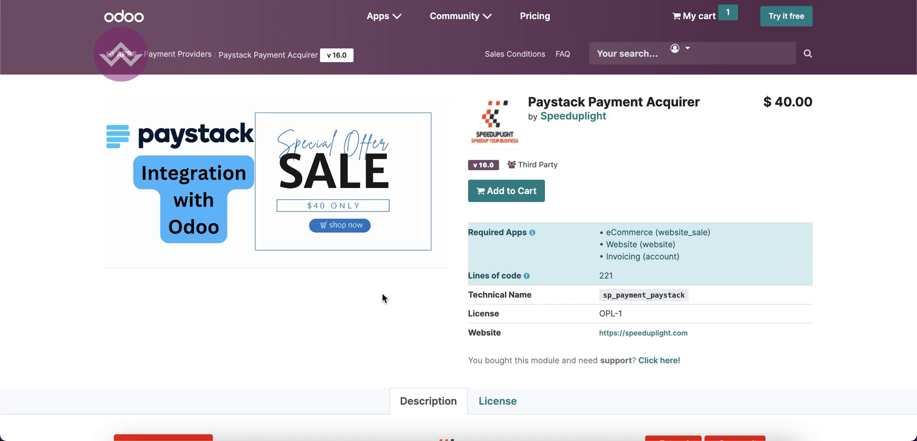